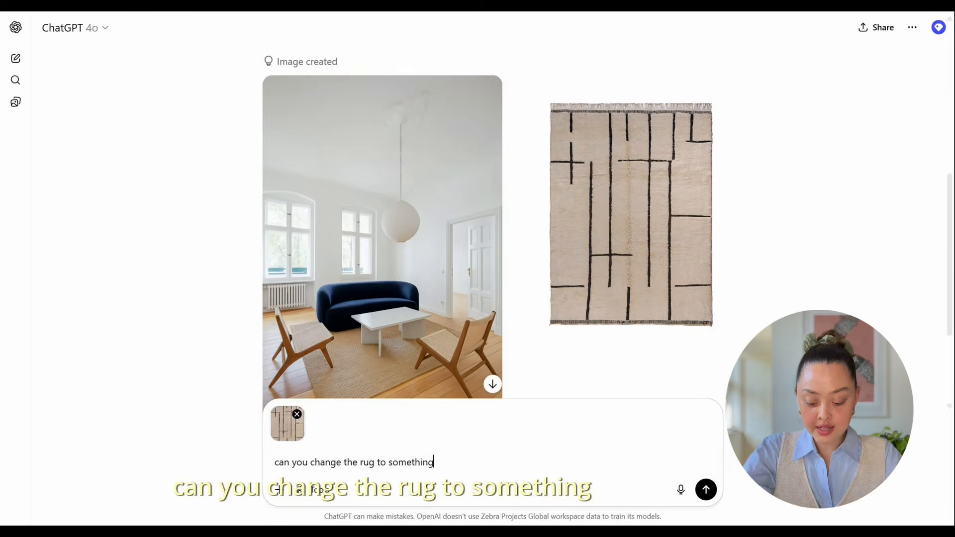
# Send the request to change the rug to something like the attached image and keep everything else, and view the generated room image enlarged
pyautogui.write('d keep everything else')
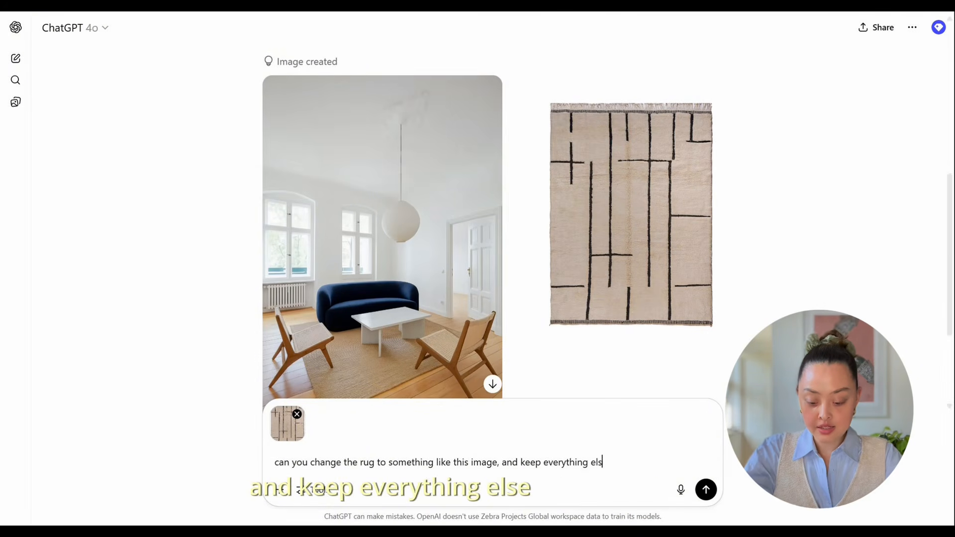
pyautogui.press('Return')
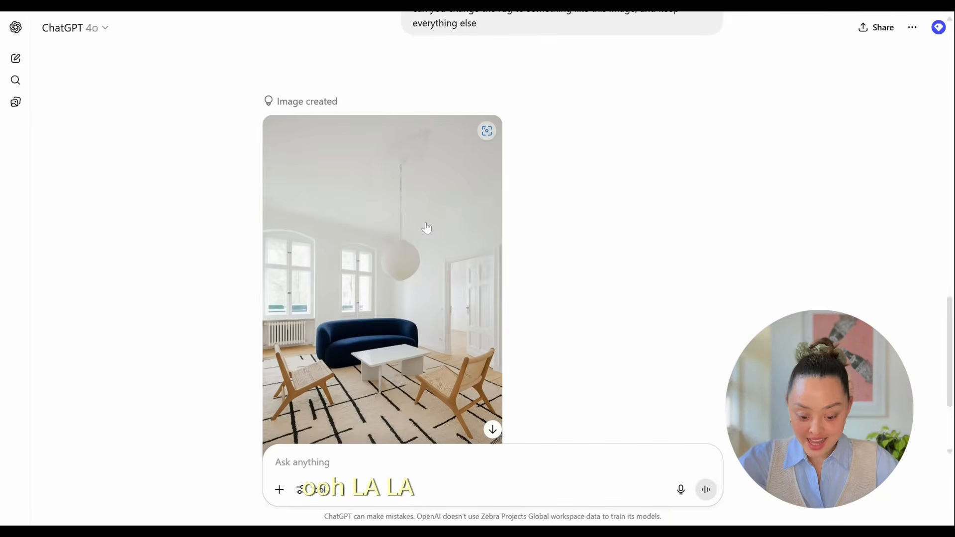
pyautogui.click(426, 228)
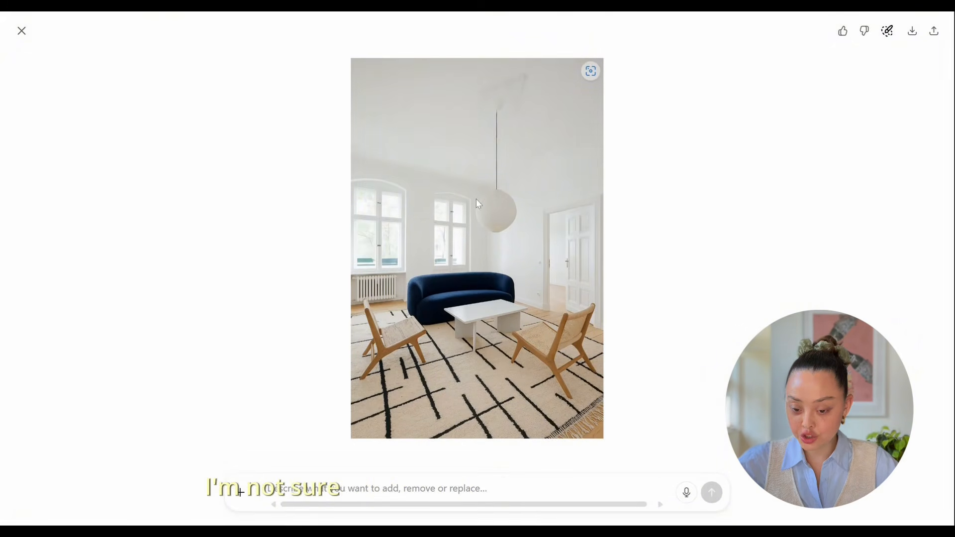
pyautogui.click(22, 31)
pyautogui.scroll(-3, 143, 251)
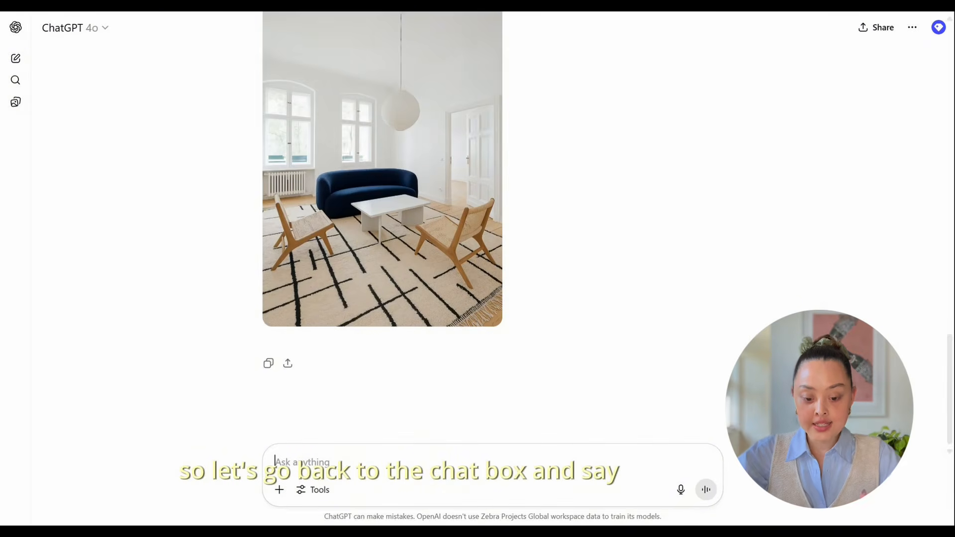
# Write a follow-up prompt asking for a black credenza behind the sofa, with some decorative plants and books on top
pyautogui.write('C')
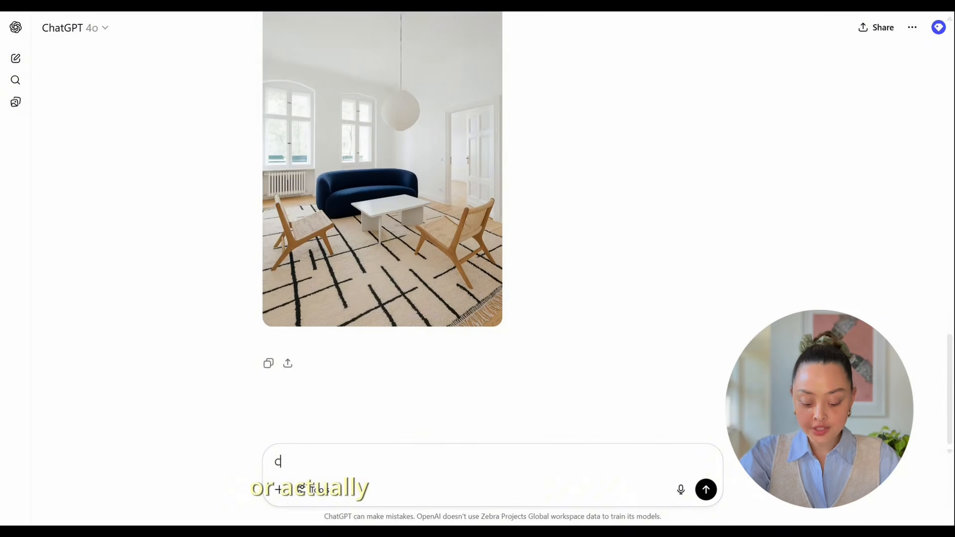
pyautogui.write('ould you add a')
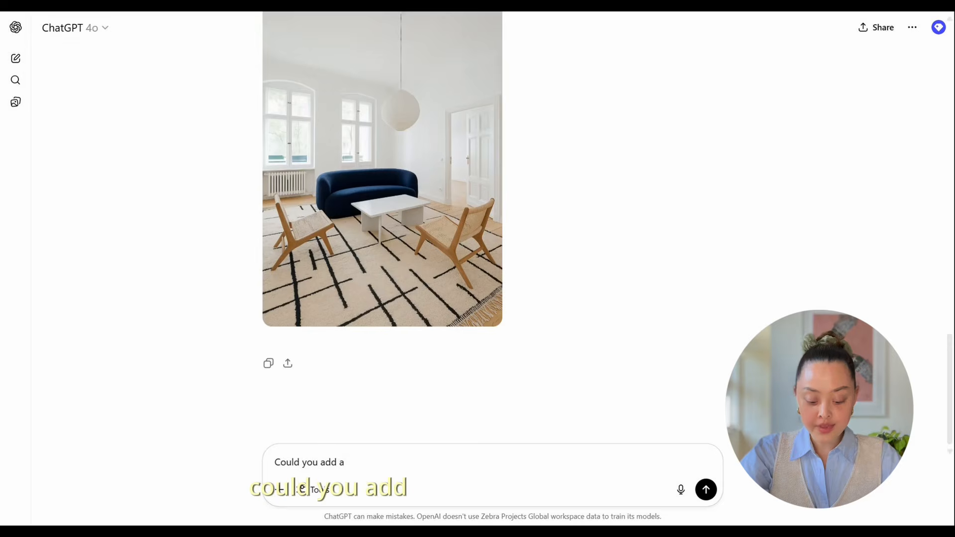
pyautogui.write(' black cres')
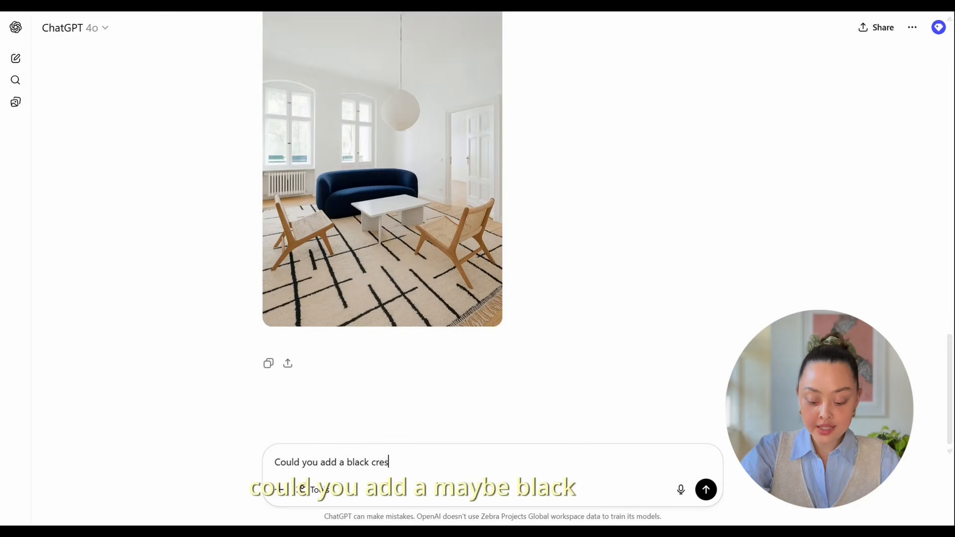
pyautogui.press('BackSpace')
pyautogui.write('den')
pyautogui.write('xa')
pyautogui.press('BackSpace')
pyautogui.press('BackSpace')
pyautogui.write('ze behi')
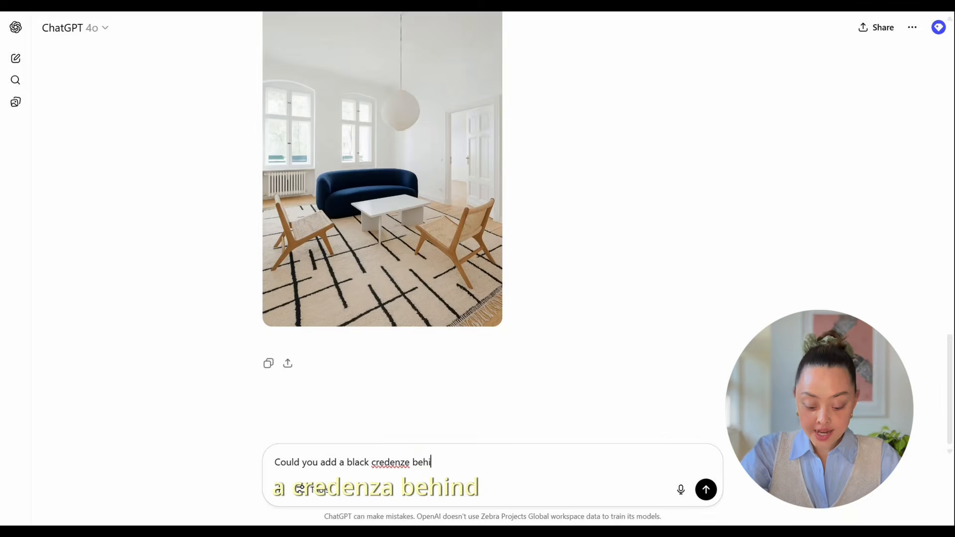
pyautogui.press('BackSpace')
pyautogui.press('BackSpace')
pyautogui.write('nd the sofa and add so')
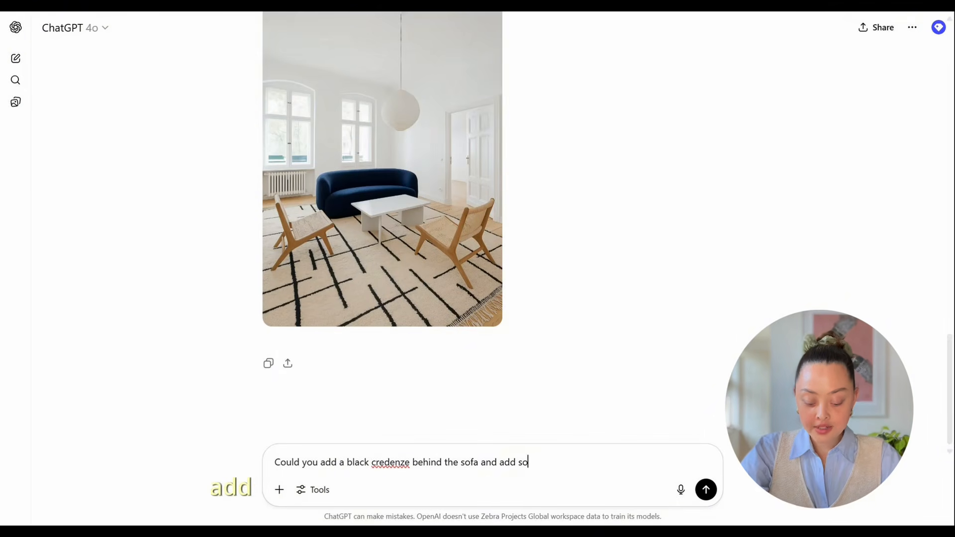
pyautogui.write('me decorative plan')
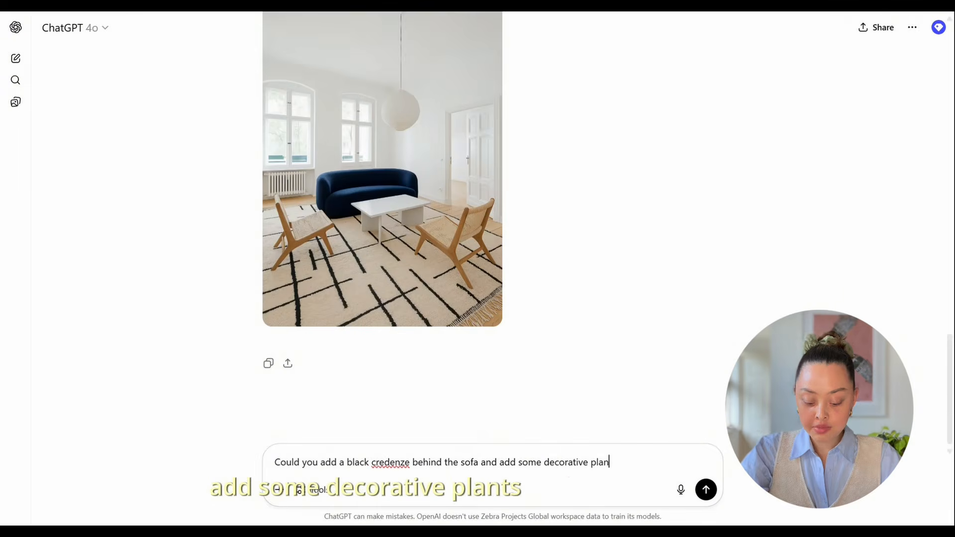
pyautogui.write('ts and books on top')
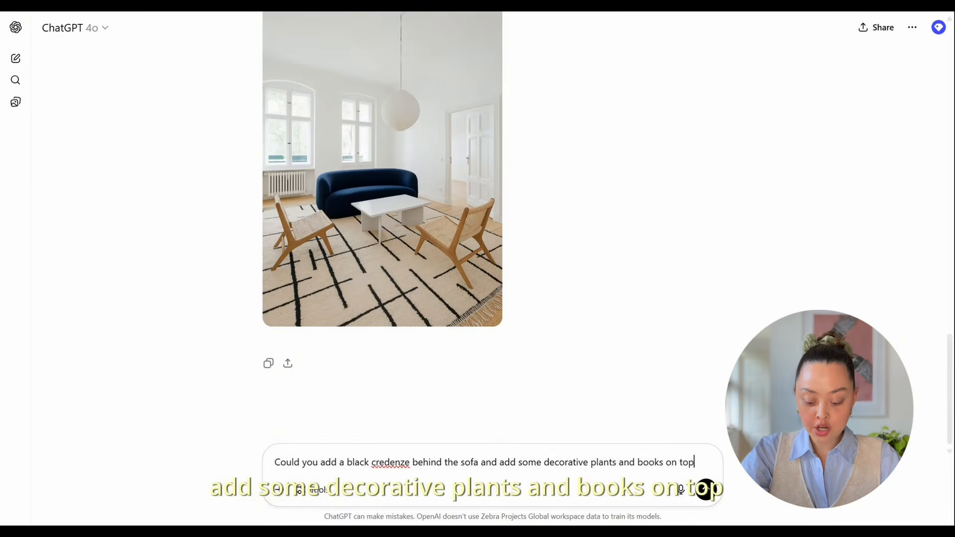
# Extend the prompt to add abstract artwork to the right hand side wall and keep everything else apart from that
pyautogui.write(', then add ')
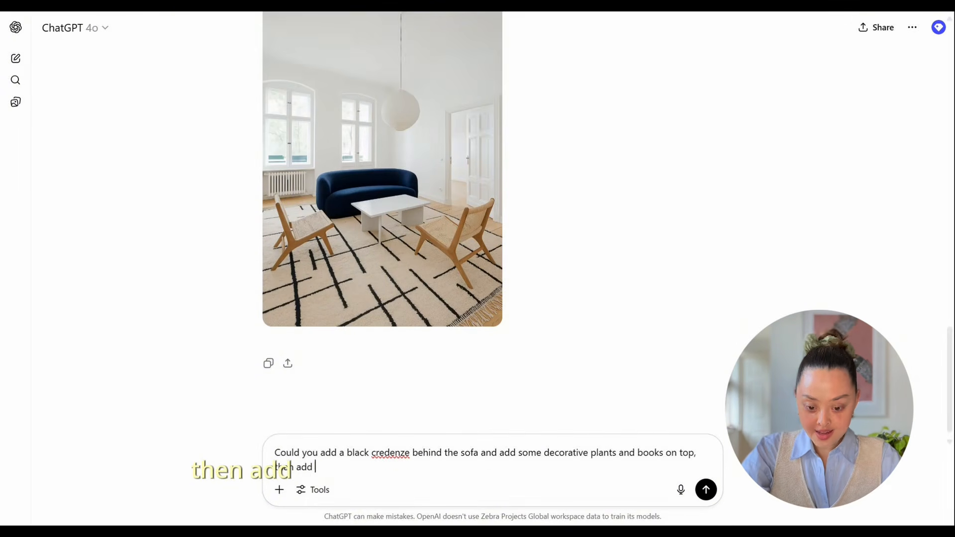
pyautogui.write('abstract artwork to the')
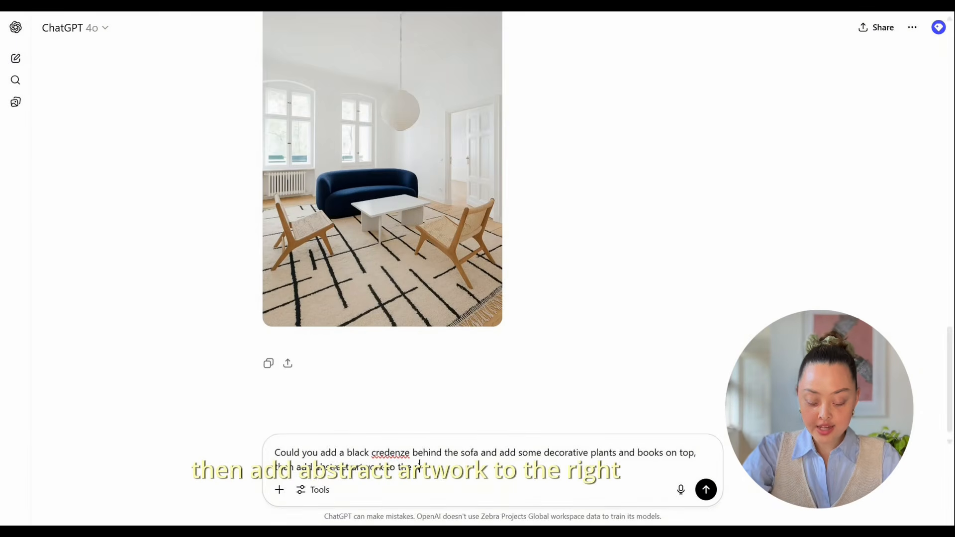
pyautogui.write(' right hand side wall')
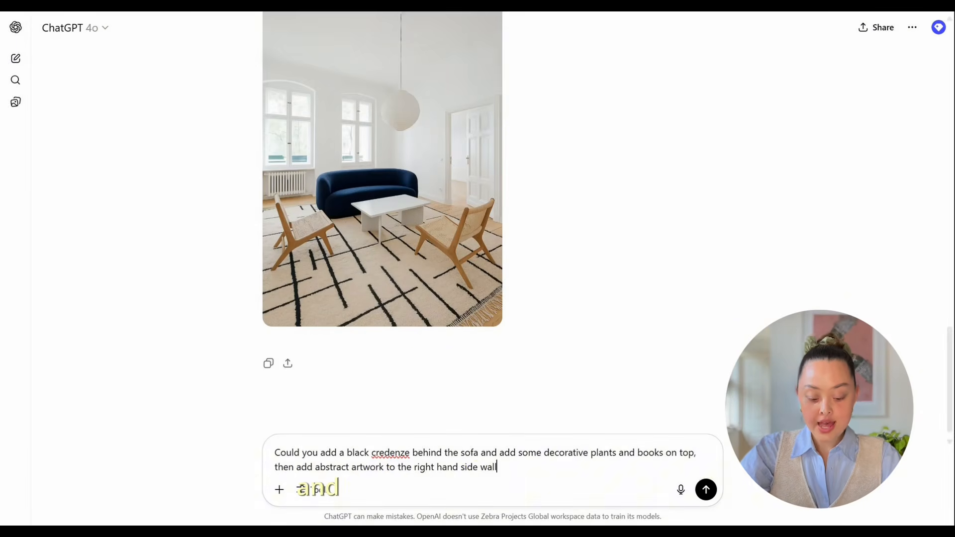
pyautogui.write(', ')
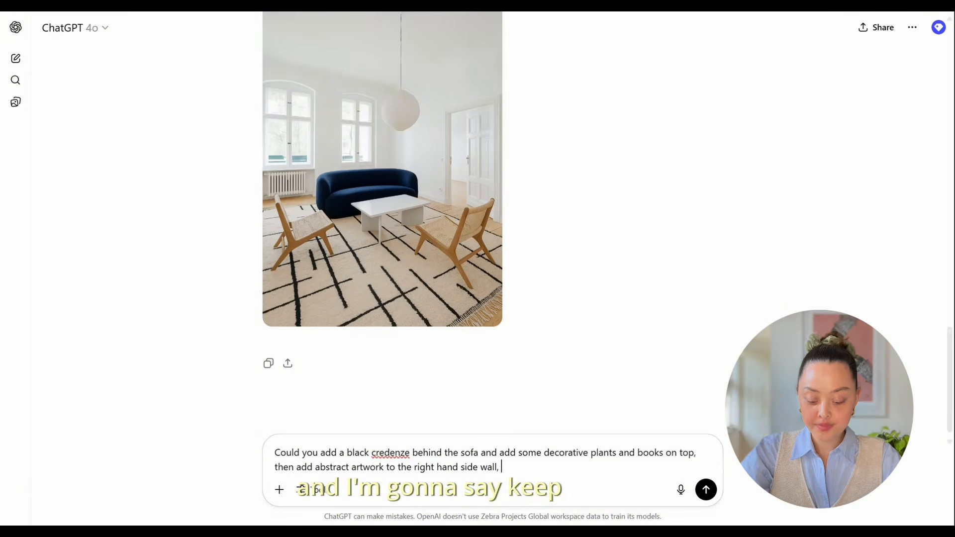
pyautogui.write('akeep as')
pyautogui.write('everything els')
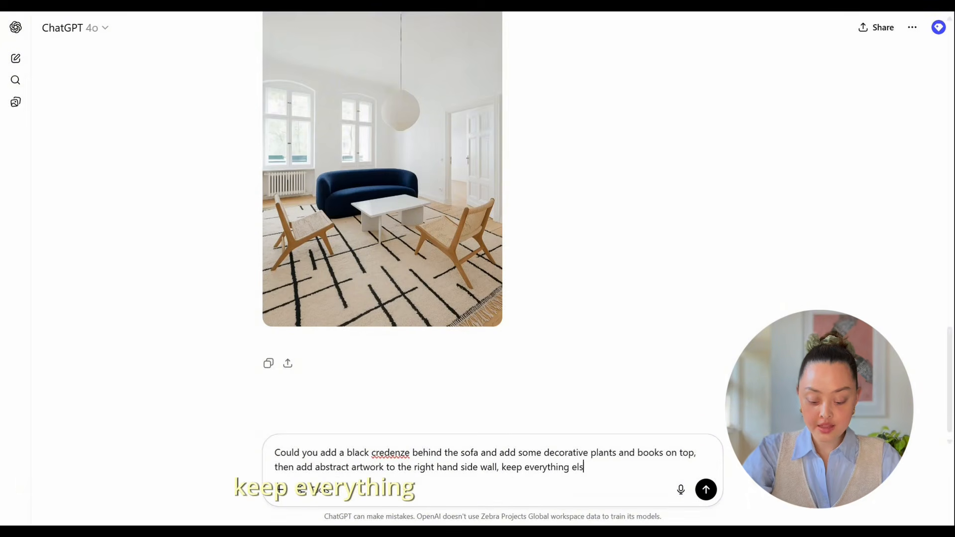
pyautogui.write('e aprt from that')
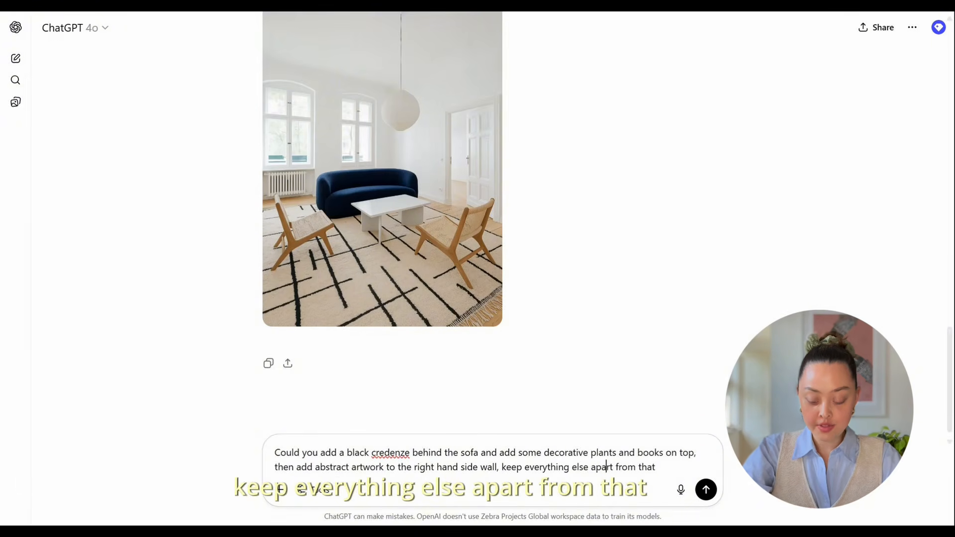
pyautogui.write('a')
pyautogui.click(658, 467)
# Correct the spelling of "credenza" in the prompt and send the request
pyautogui.click(410, 453)
pyautogui.press('BackSpace')
pyautogui.write('a')
pyautogui.click(465, 467)
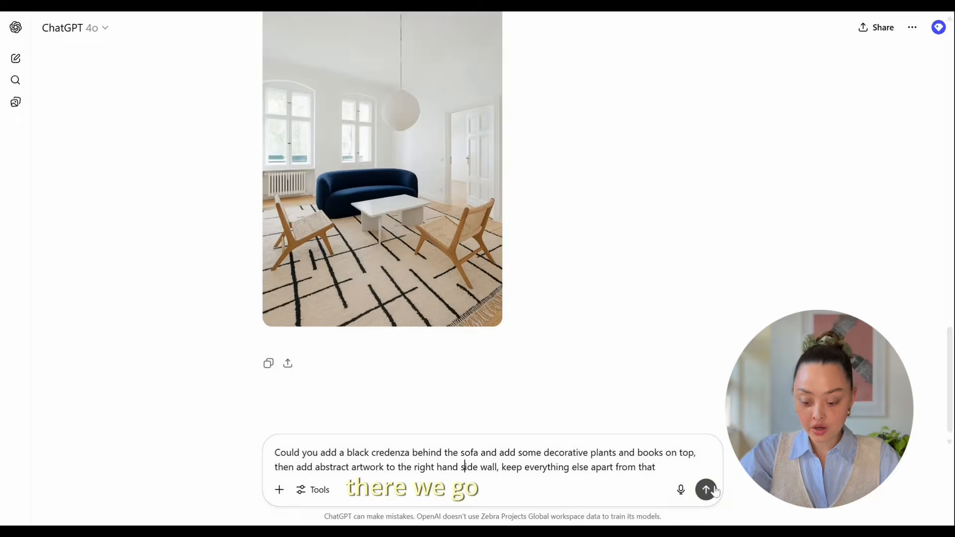
pyautogui.click(706, 490)
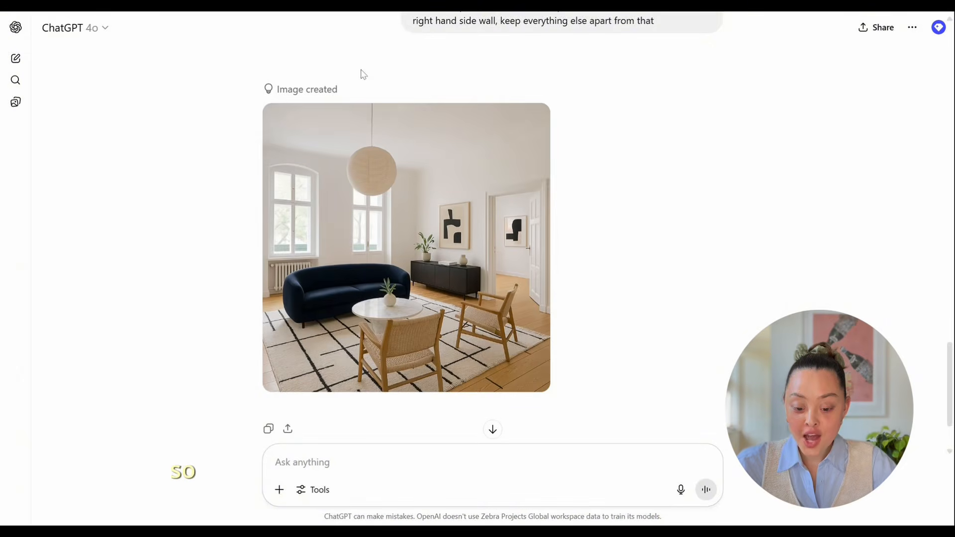
pyautogui.click(503, 217)
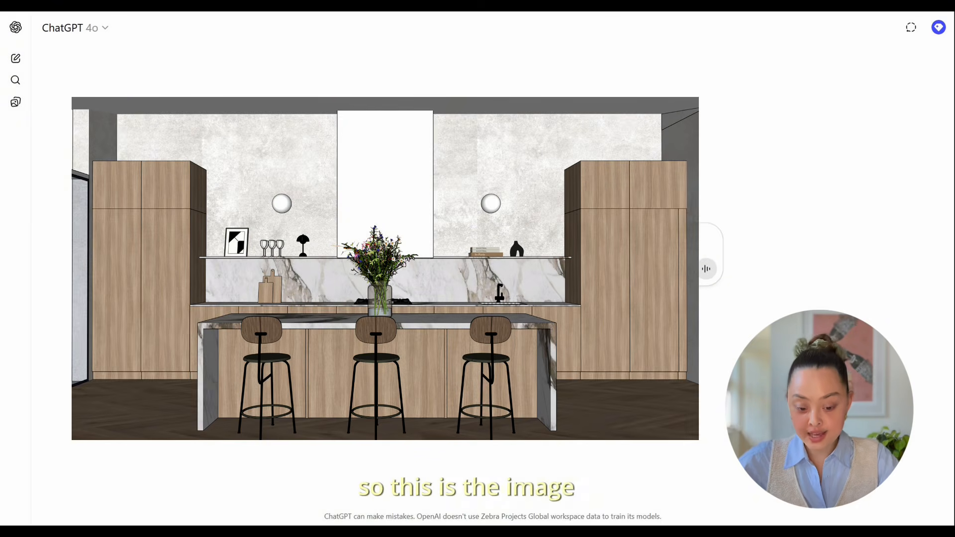
# Attach the kitchen model image in a new chat and ask to render it as accurate as possible in the materials shown
pyautogui.hotkey('ctrl', 'v')
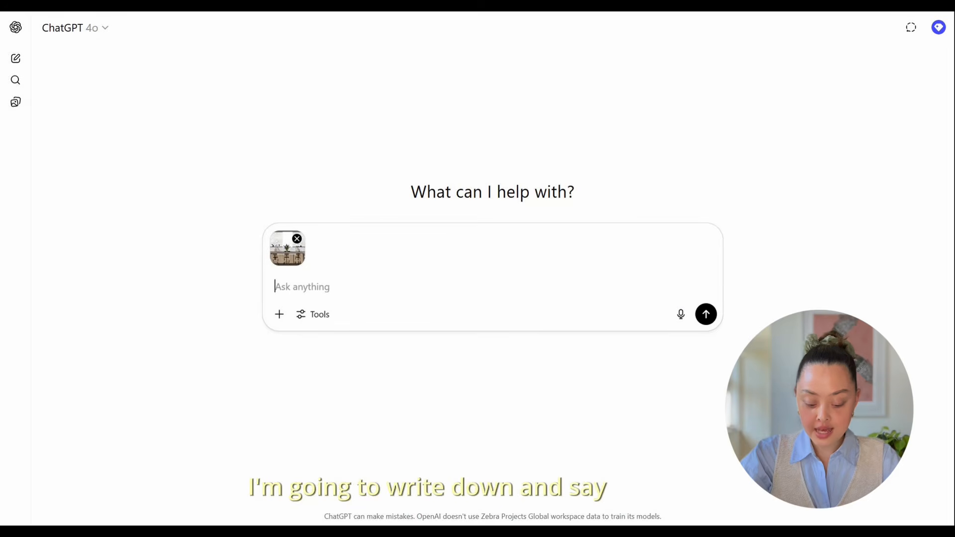
pyautogui.write('ase can ')
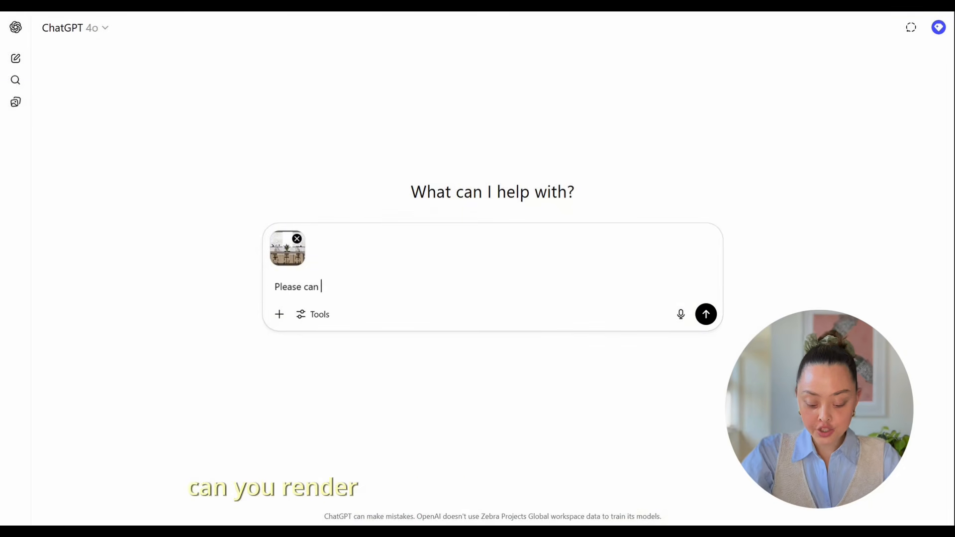
pyautogui.write('you render this image as')
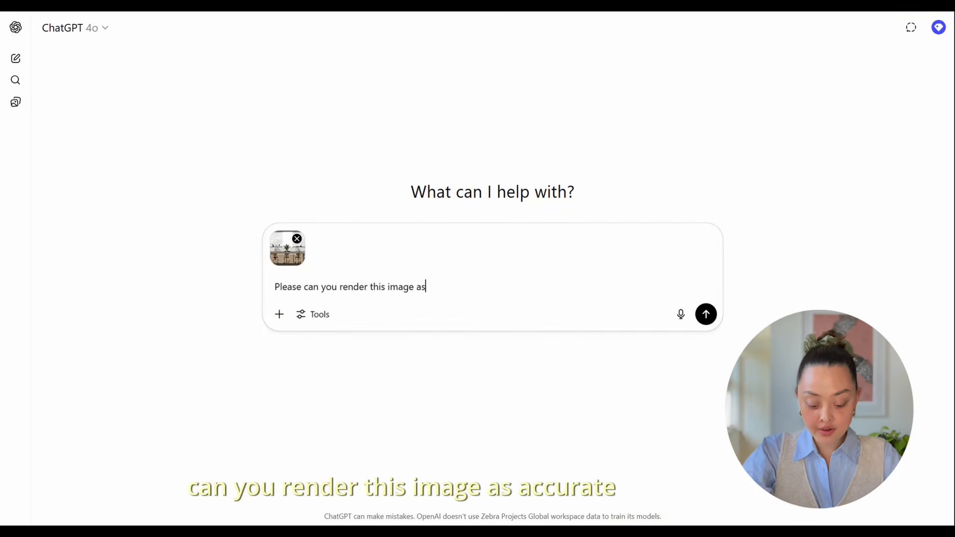
pyautogui.write(' accurate as possi')
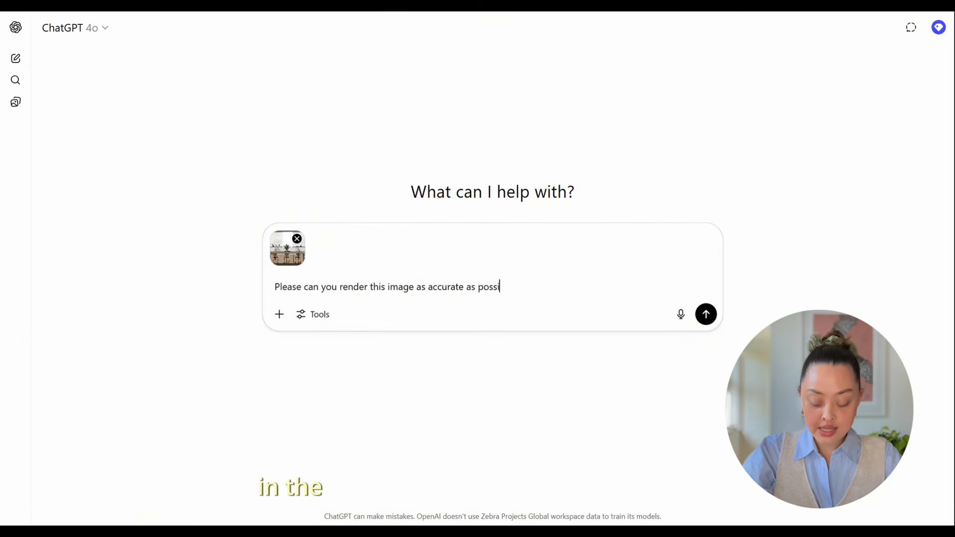
pyautogui.write('ble in the materials shown in the image. i want t')
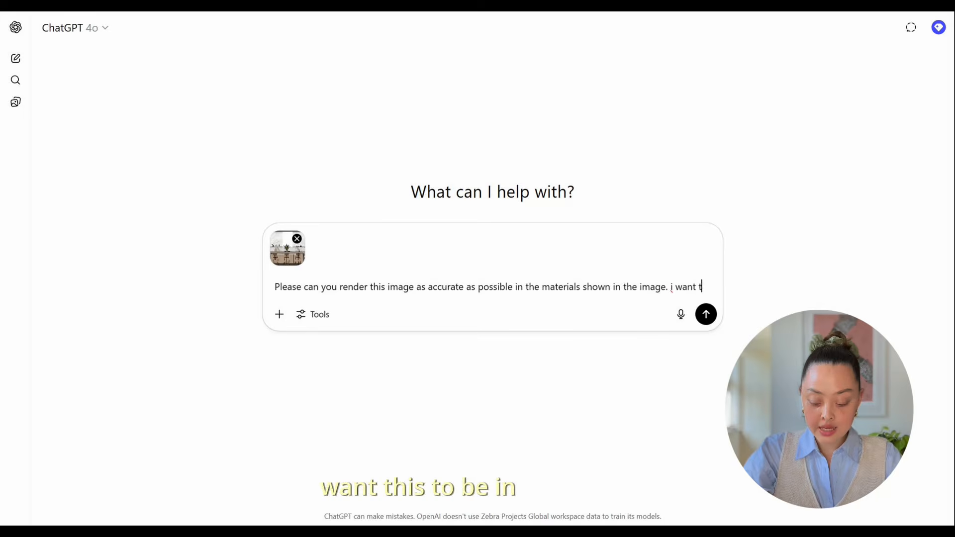
# Add to the render prompt that it should be in daylight but not too strong sunlight, and send it
pyautogui.write('his to be in dayligh')
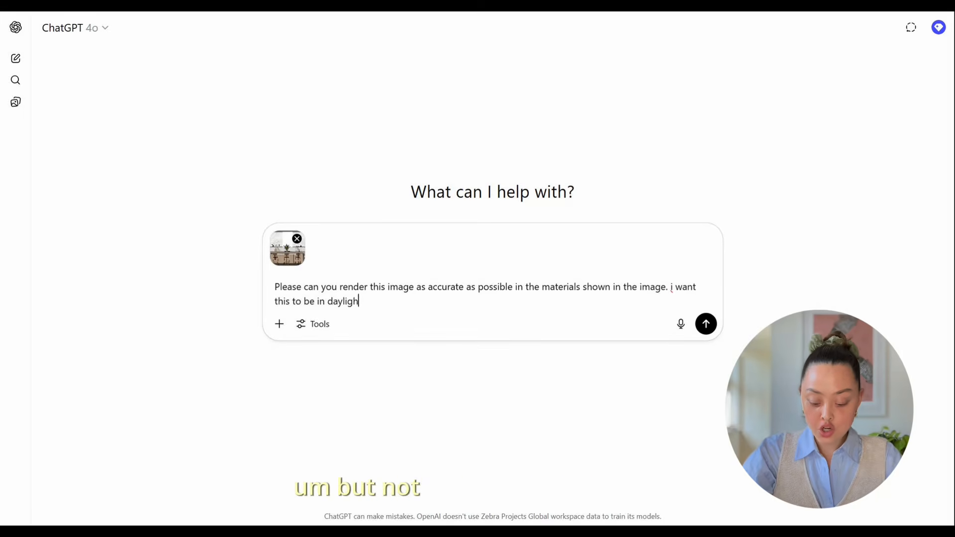
pyautogui.write('t but not ttoo')
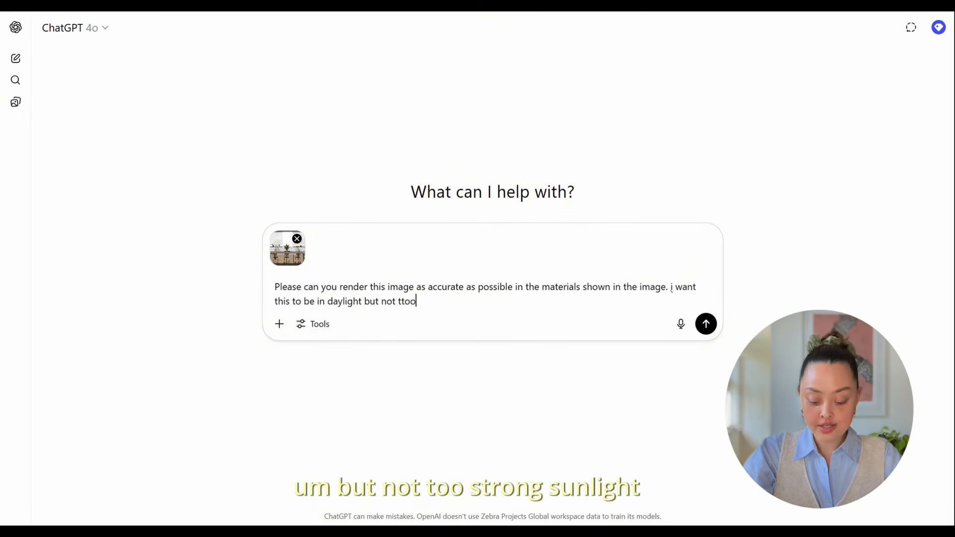
pyautogui.press('BackSpace')
pyautogui.press('BackSpace')
pyautogui.press('BackSpace')
pyautogui.write('oo strong sunlight')
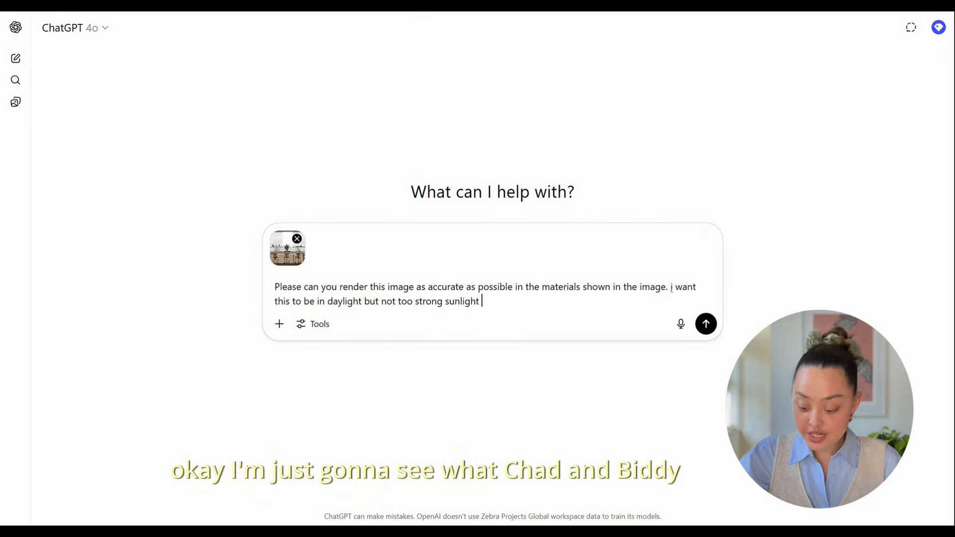
pyautogui.press('Return')
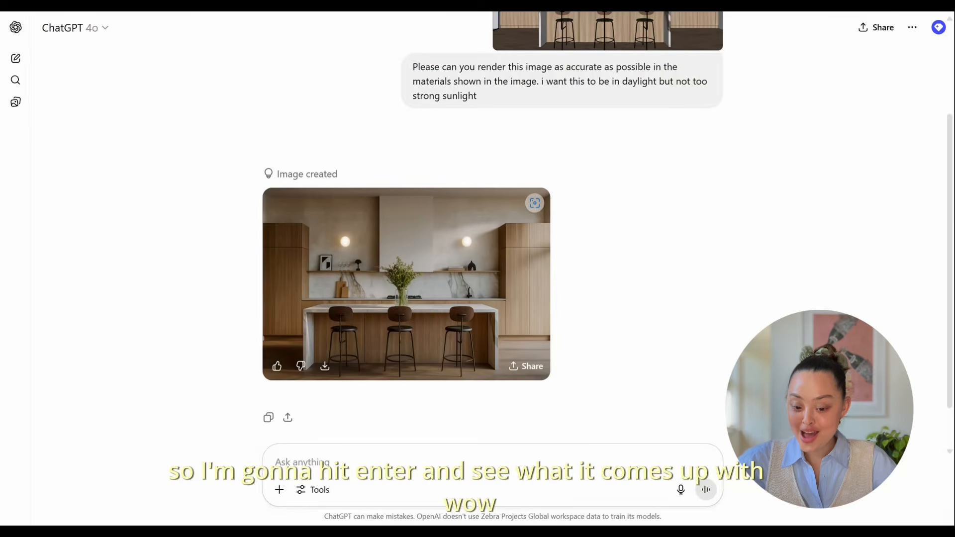
# Inspect the kitchen render enlarged, then draft a follow-up keeping everything as it is but with natural light coming through the left hand side window
pyautogui.click(347, 281)
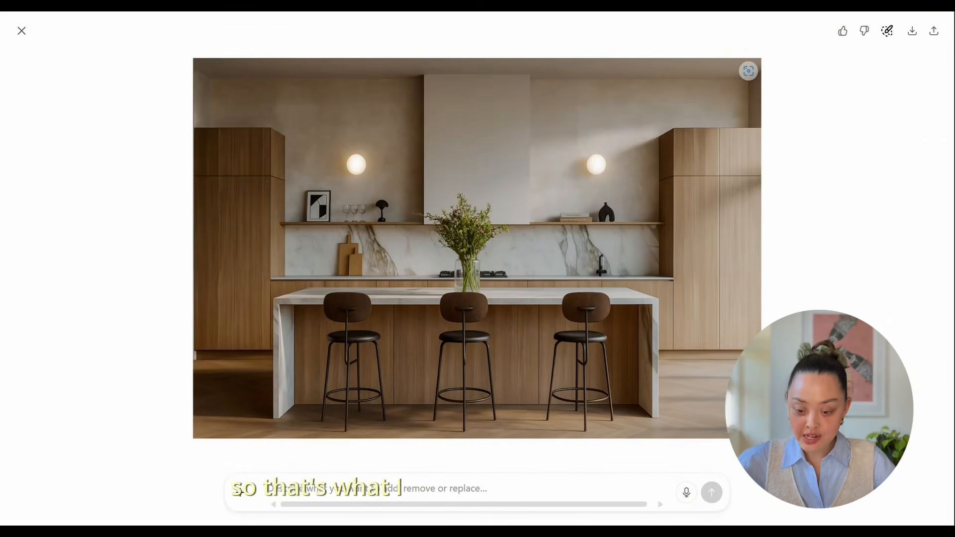
pyautogui.click(22, 31)
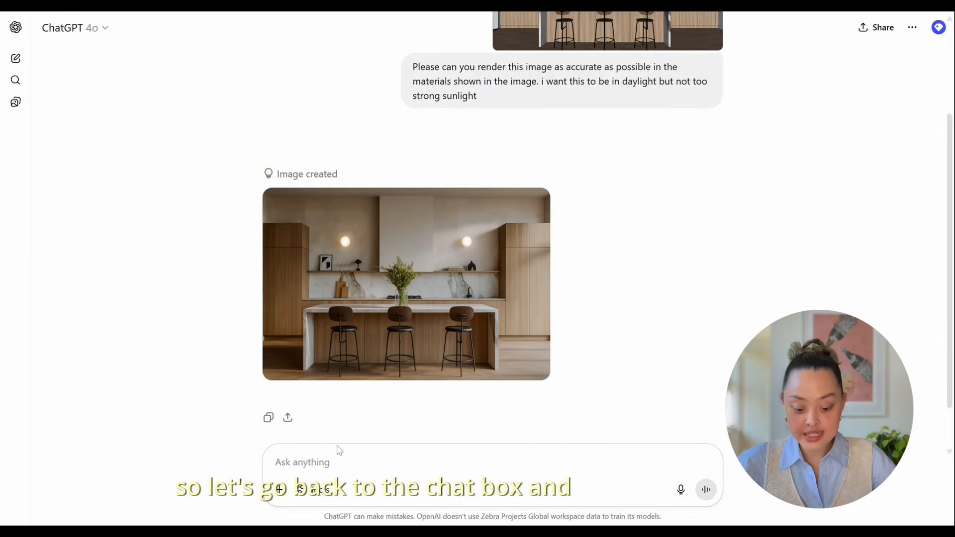
pyautogui.write('grea')
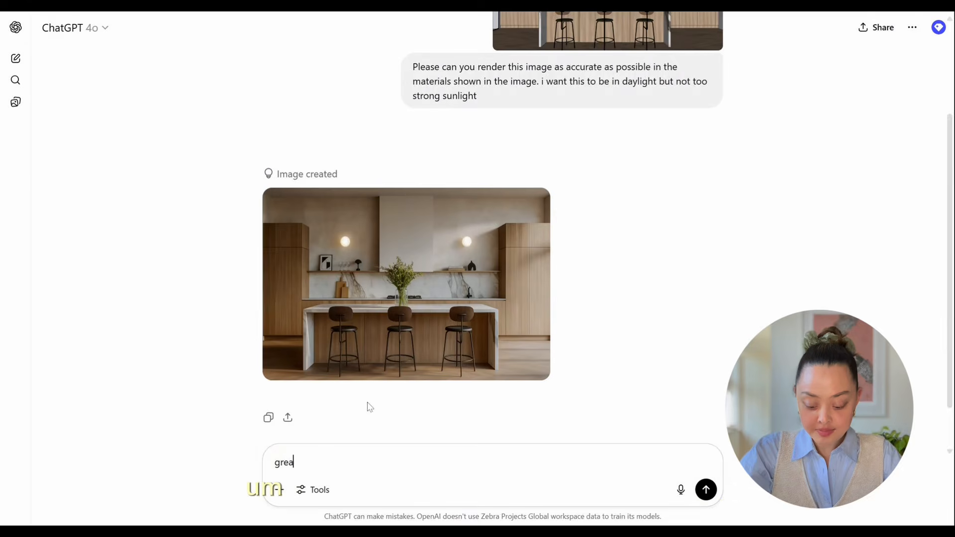
pyautogui.write('t job, lets keep everything as it is but ')
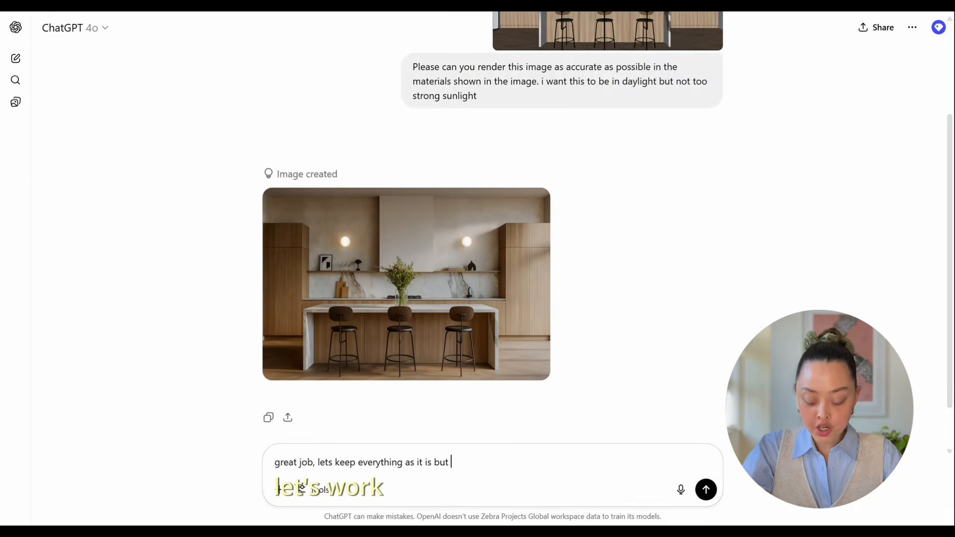
pyautogui.write('lets work on the lighting ')
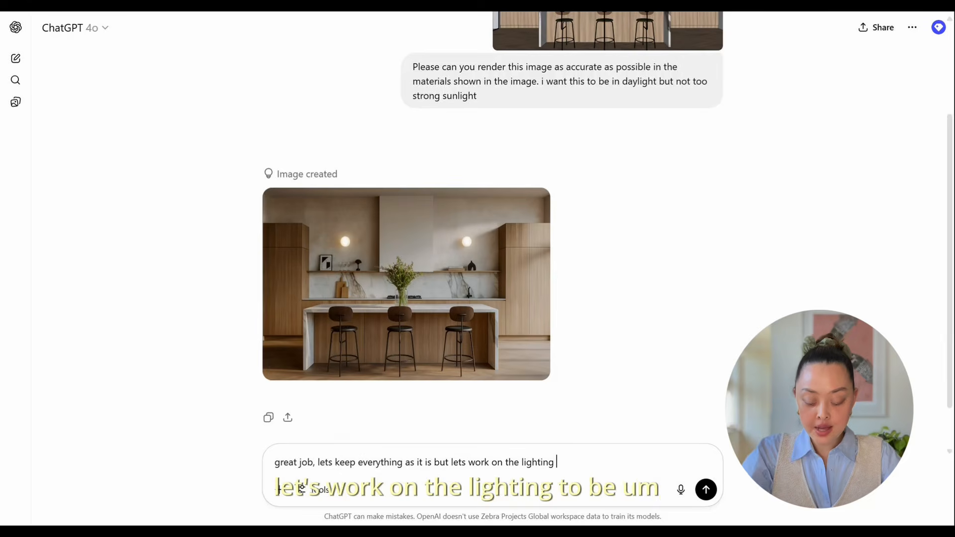
pyautogui.write('to be natural lig')
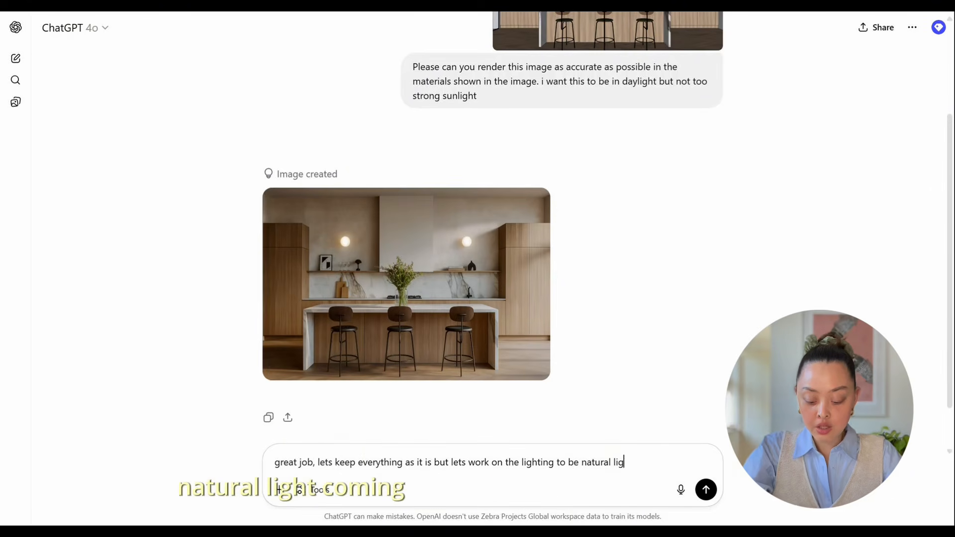
pyautogui.write('ht coming through left han')
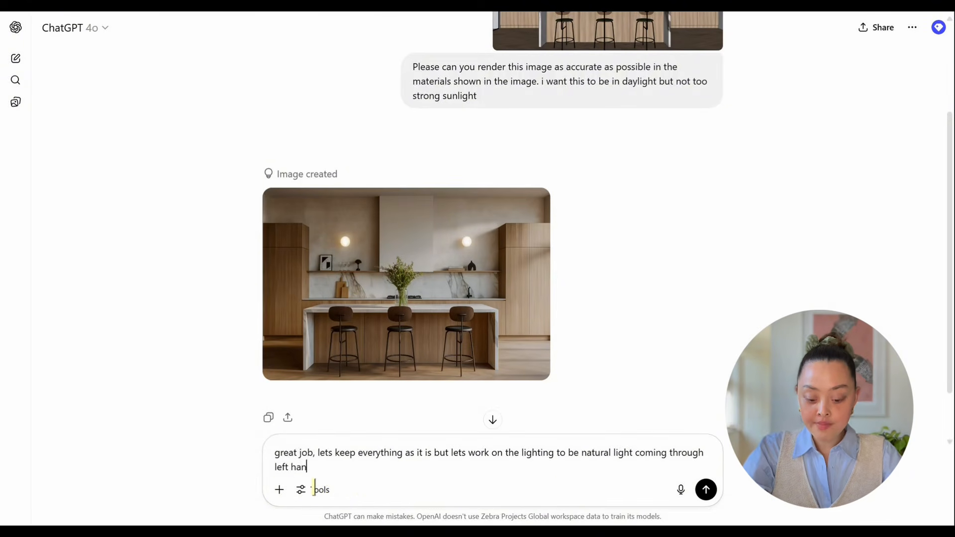
pyautogui.write('d side window')
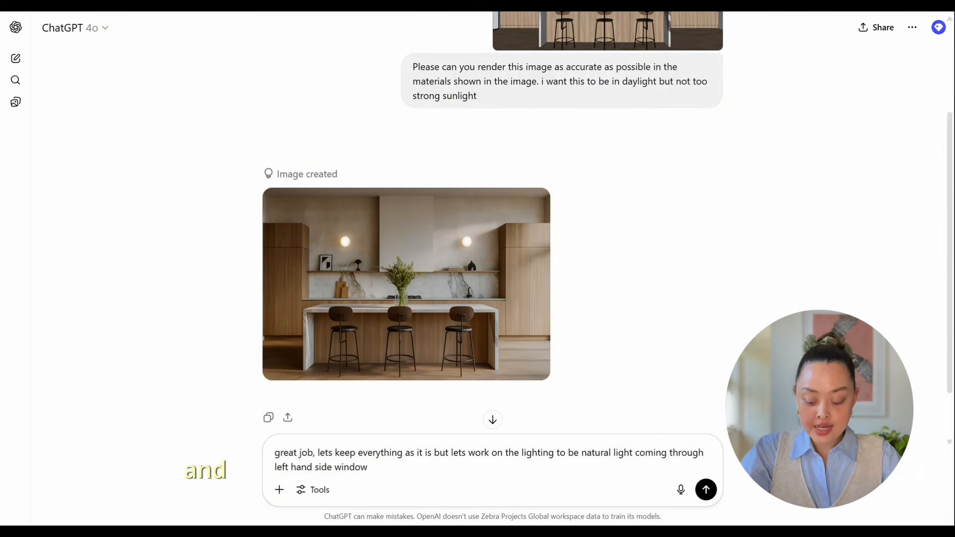
# Add to the prompt to keep the lighting lit on the wall, and send the request
pyautogui.write(' kee')
pyautogui.write(' keep the li')
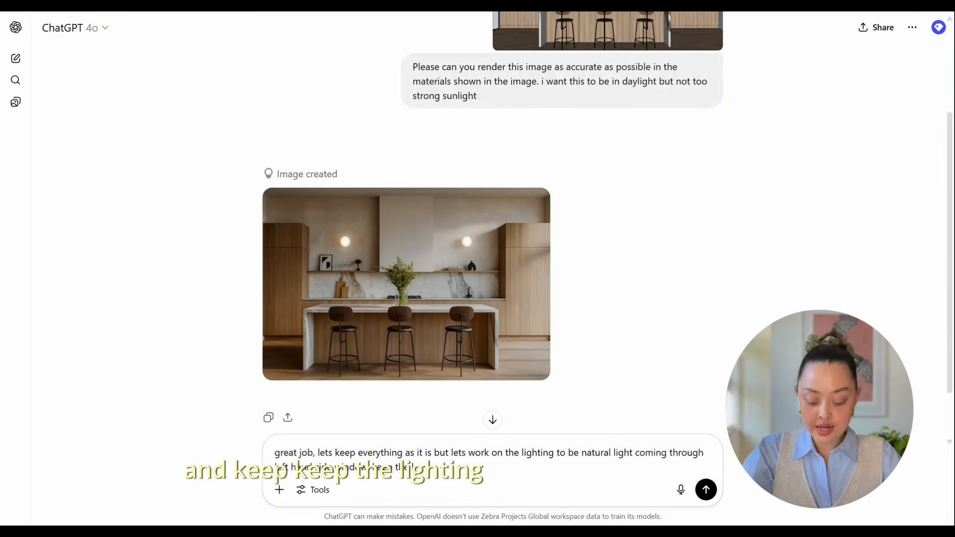
pyautogui.write('ghting lit on the wall')
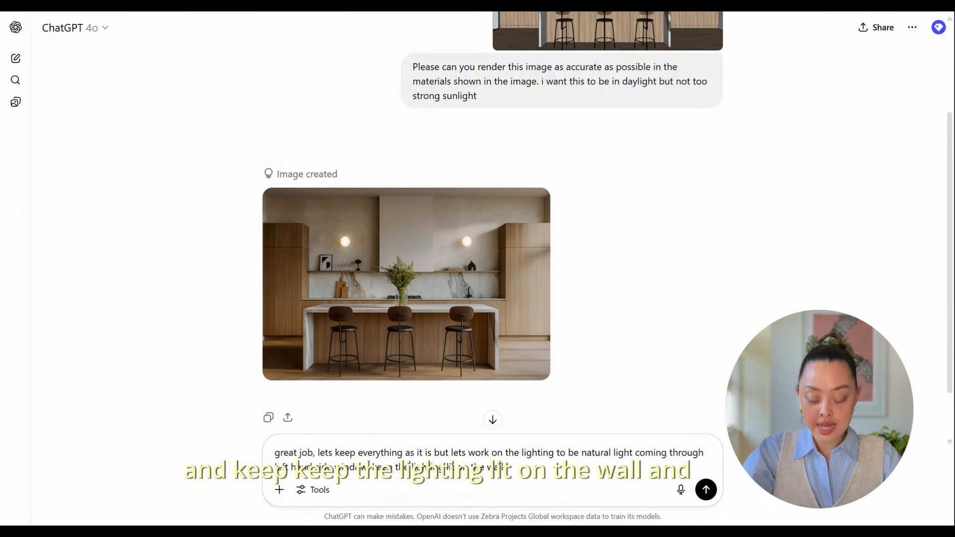
pyautogui.press('Return')
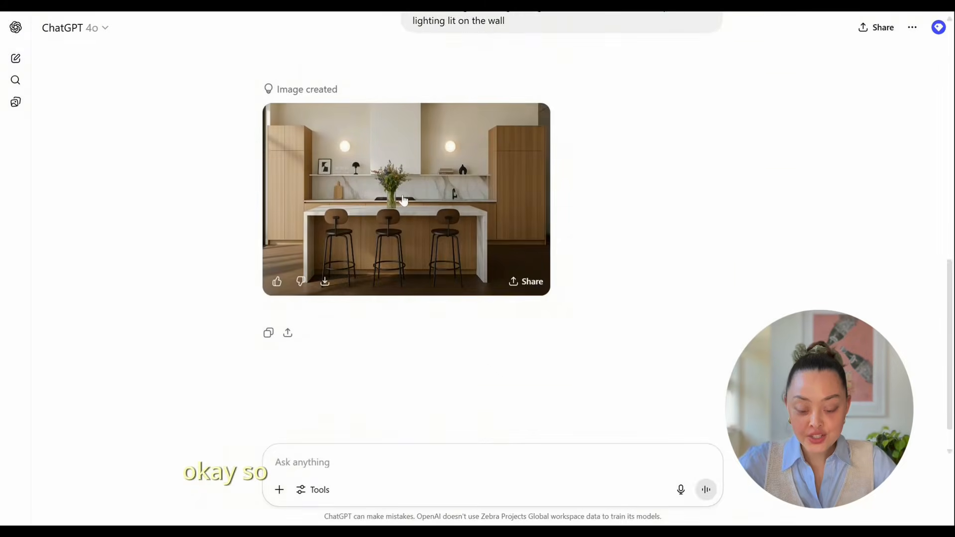
# Inspect the new render enlarged, then draft a request to keep everything but improve the lighting so it feels like a lot of natural light comes in
pyautogui.click(411, 183)
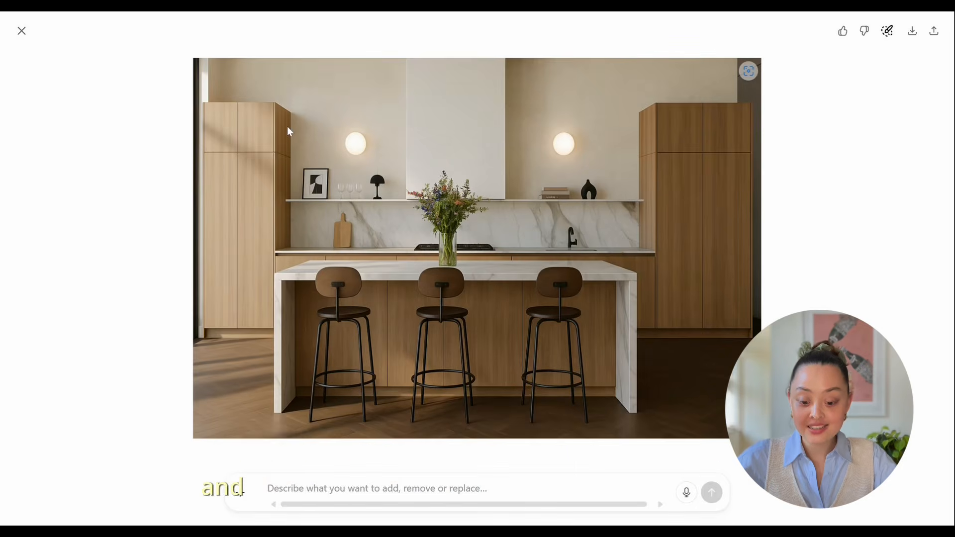
pyautogui.click(26, 36)
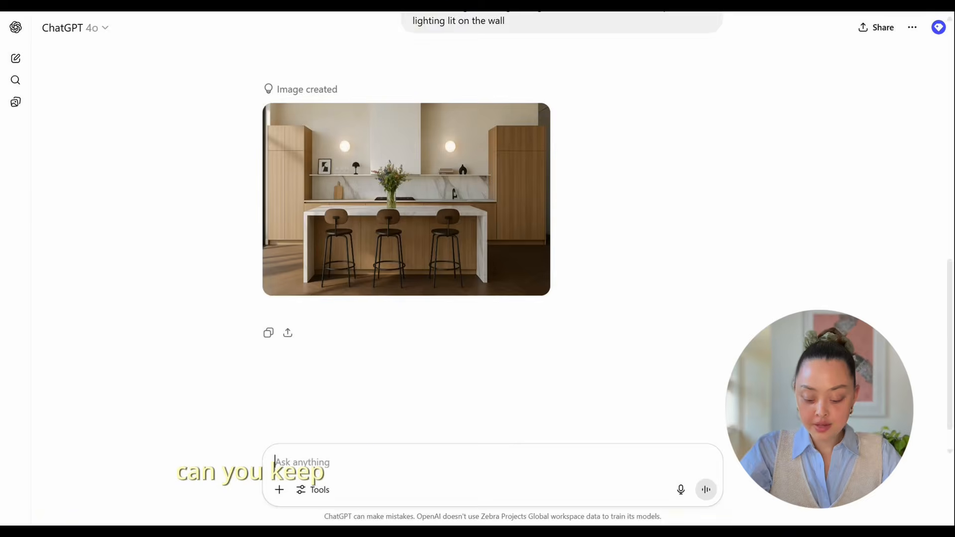
pyautogui.write('can you keep everything as it')
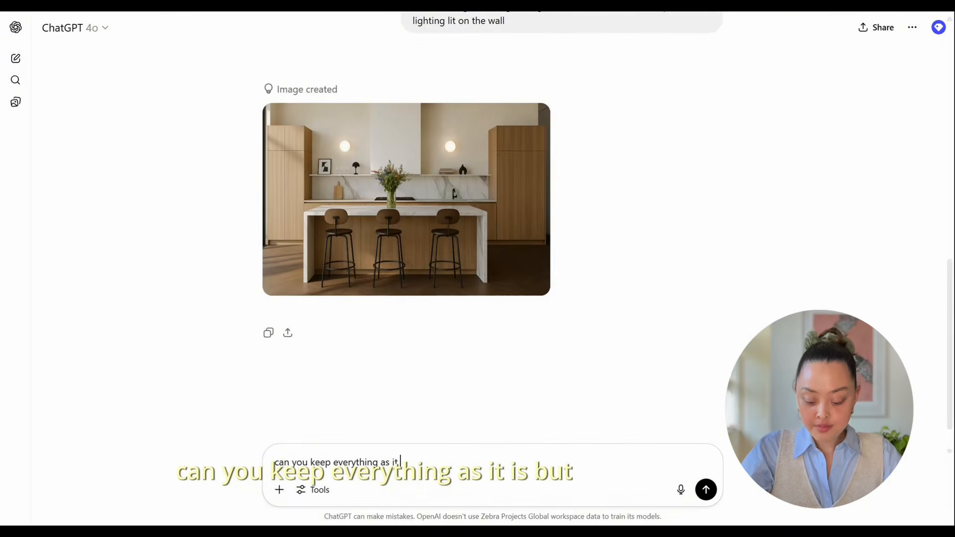
pyautogui.write(' in but improve on the ')
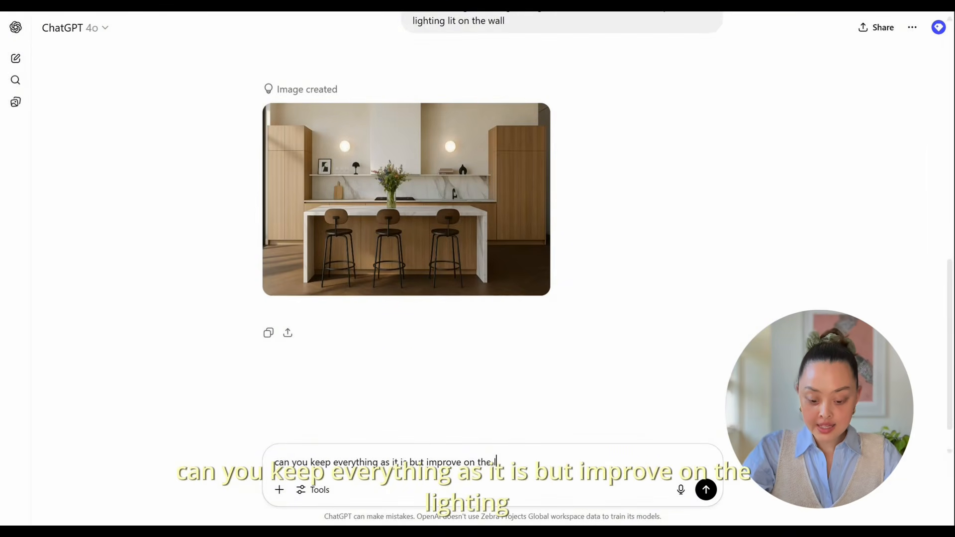
pyautogui.write('lighting so it feels ')
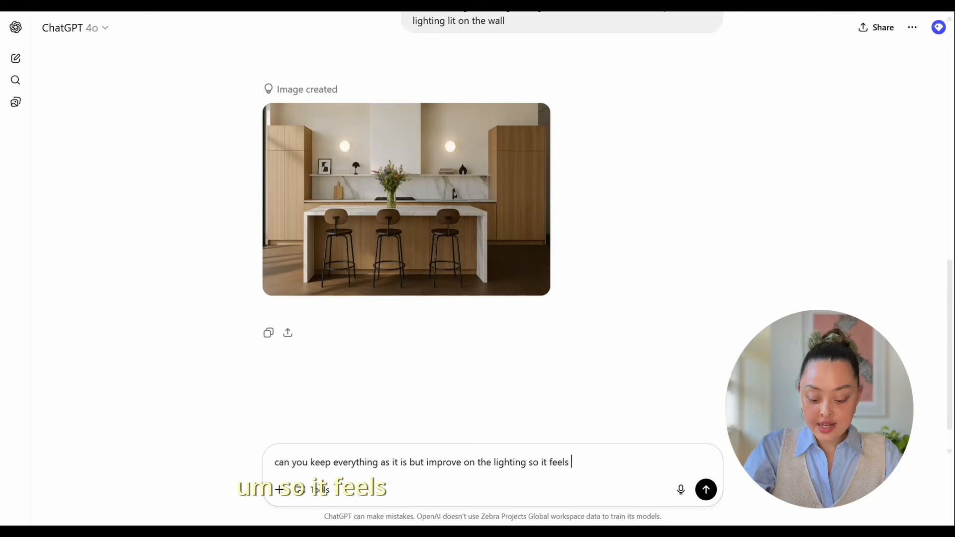
pyautogui.write('like there is alo')
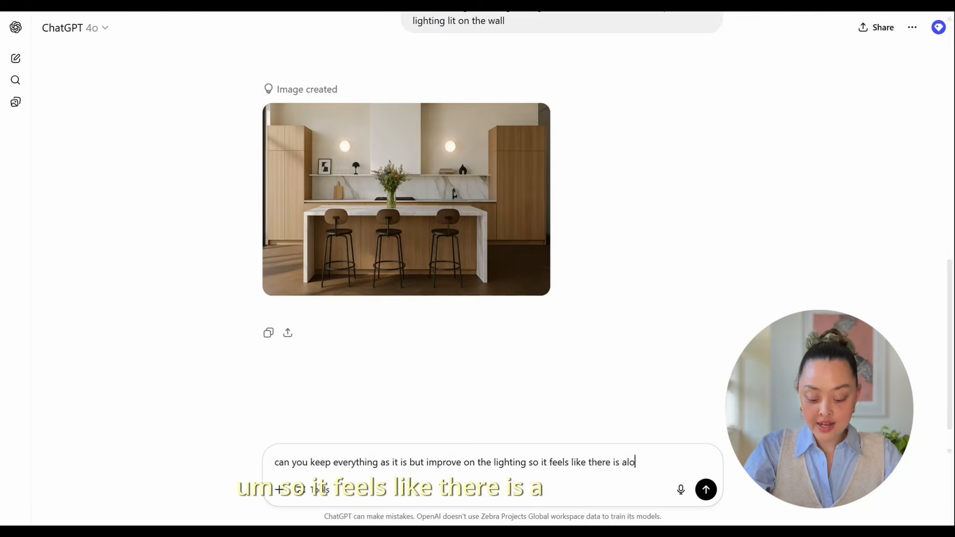
pyautogui.write('t of natural')
pyautogui.press('BackSpace')
pyautogui.press('BackSpace')
pyautogui.press('BackSpace')
pyautogui.press('BackSpace')
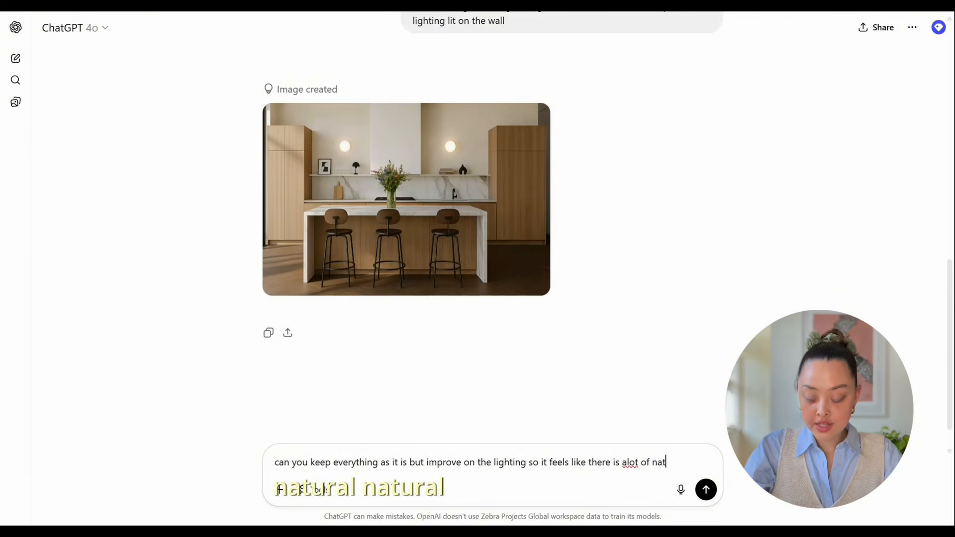
pyautogui.write('ural light coming in ')
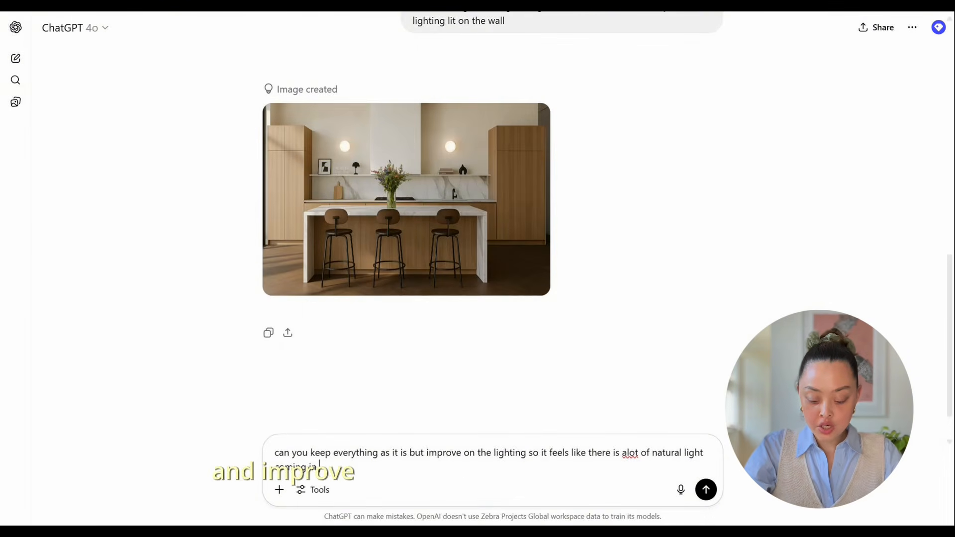
# Extend the prompt to make it look more realistic in materiality, and send it
pyautogui.write('and')
pyautogui.write(' make it to look more reali')
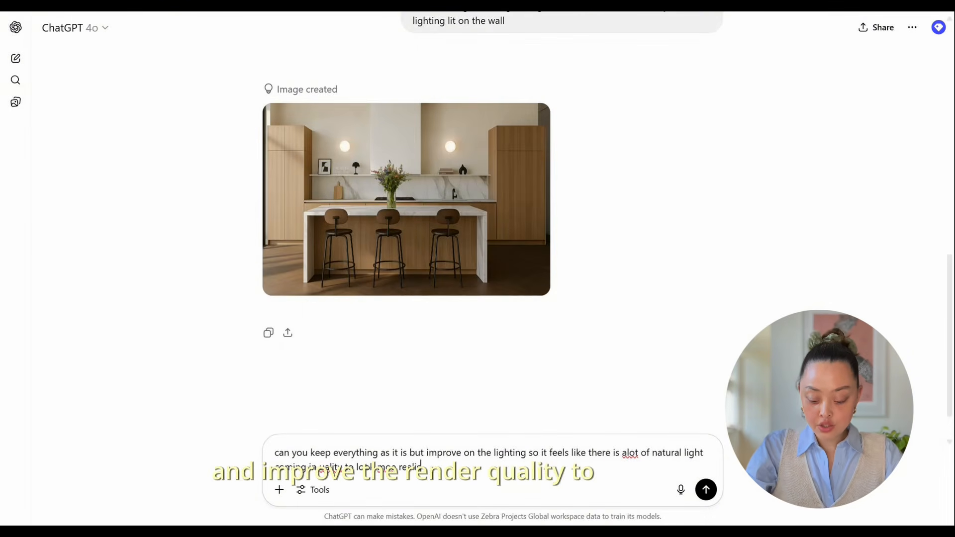
pyautogui.write('stic materiality')
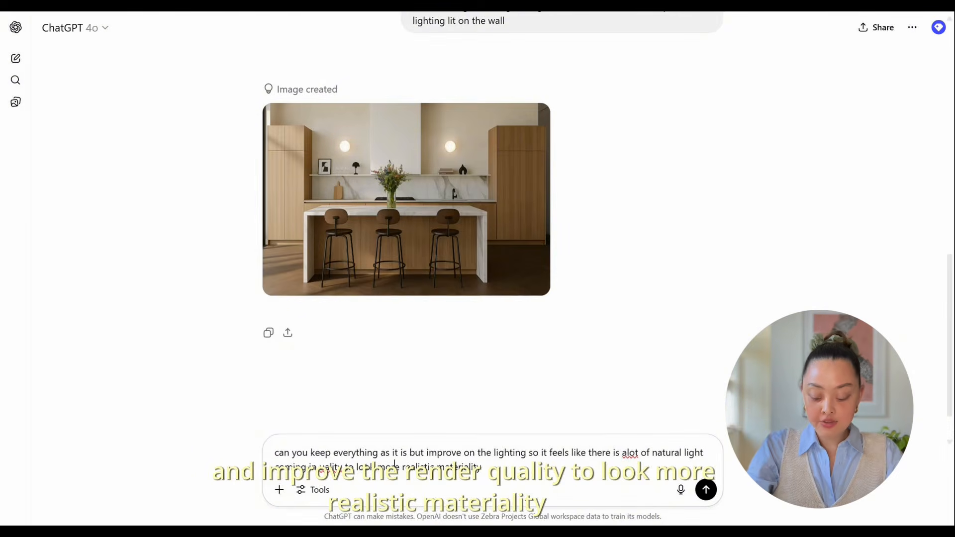
pyautogui.click(706, 490)
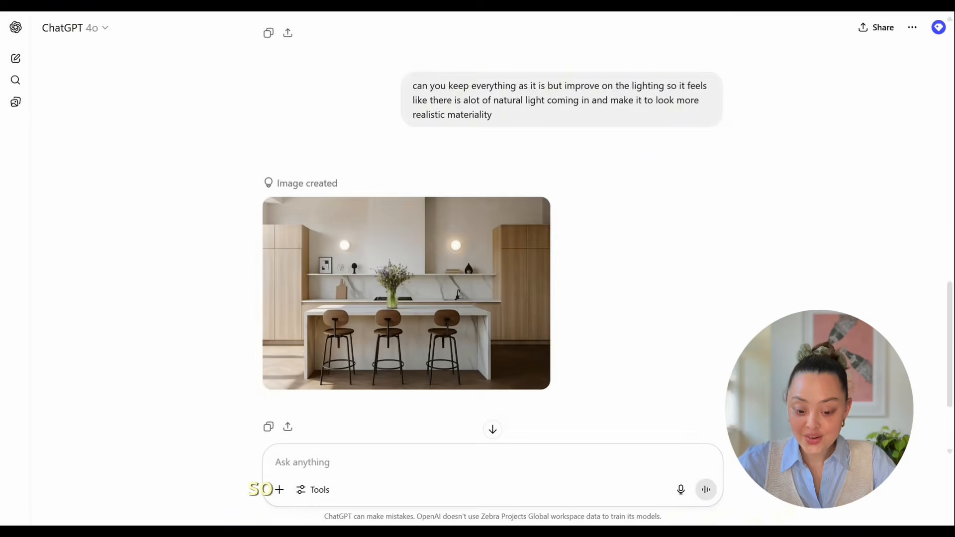
# Inspect the latest render enlarged, request "can you make this into a night mode", and open the generated night image enlarged
pyautogui.click(452, 274)
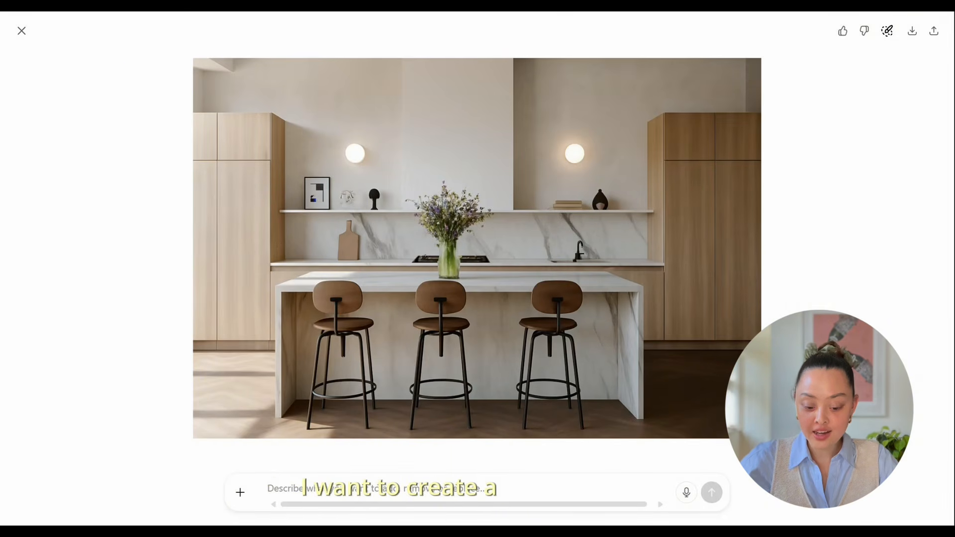
pyautogui.click(21, 31)
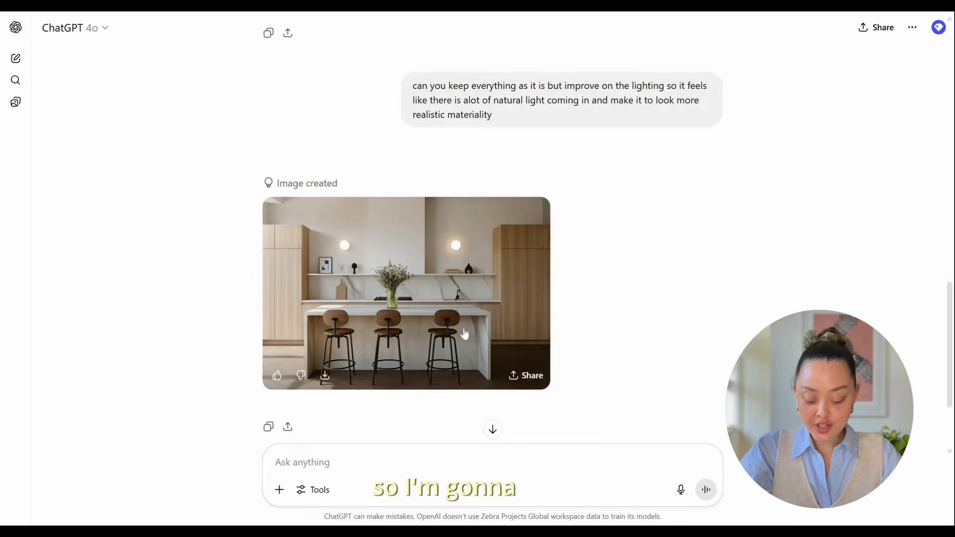
pyautogui.click(343, 450)
pyautogui.write('can you make thins into a night mode')
pyautogui.press('Return')
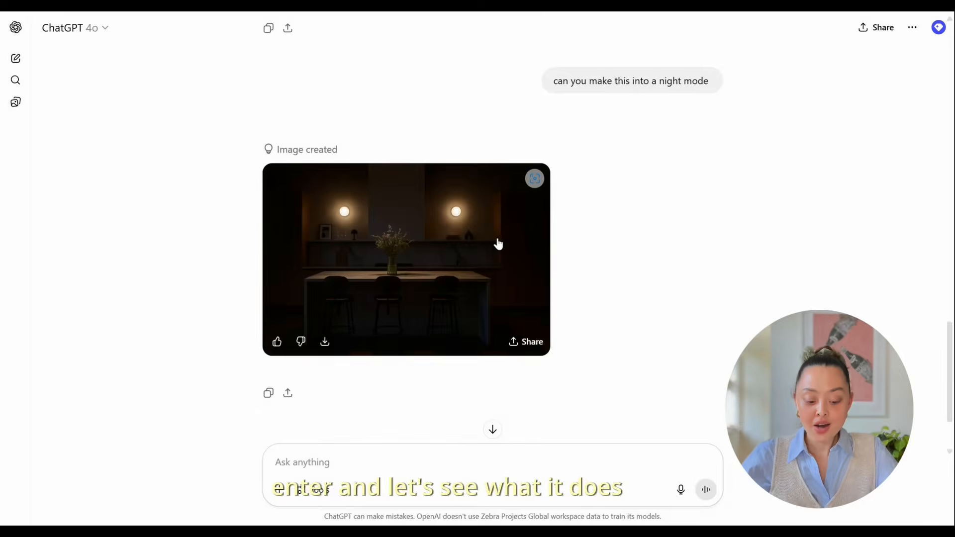
pyautogui.click(488, 243)
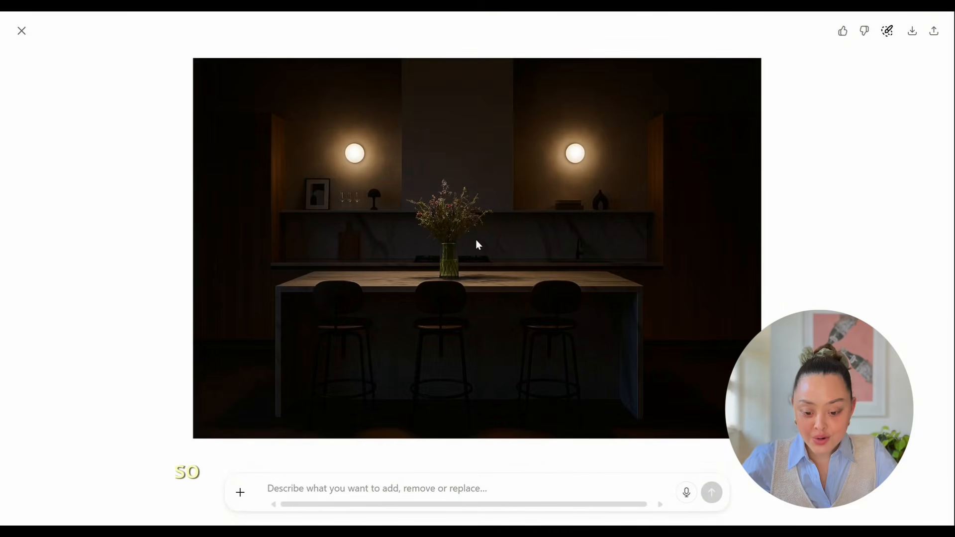